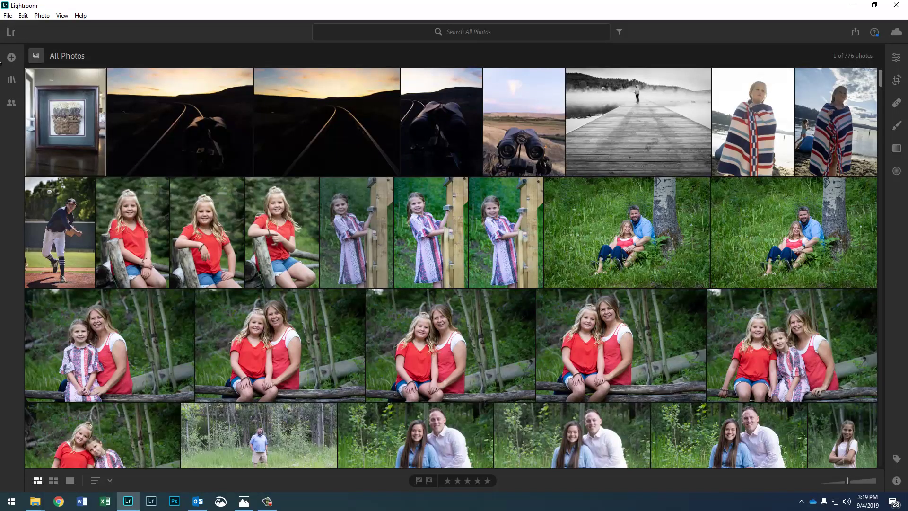
Start adding photos by browsing for files and open the SDHC (E:) memory card from This PC.
{"action": "left_click", "coordinate": [13, 58]}
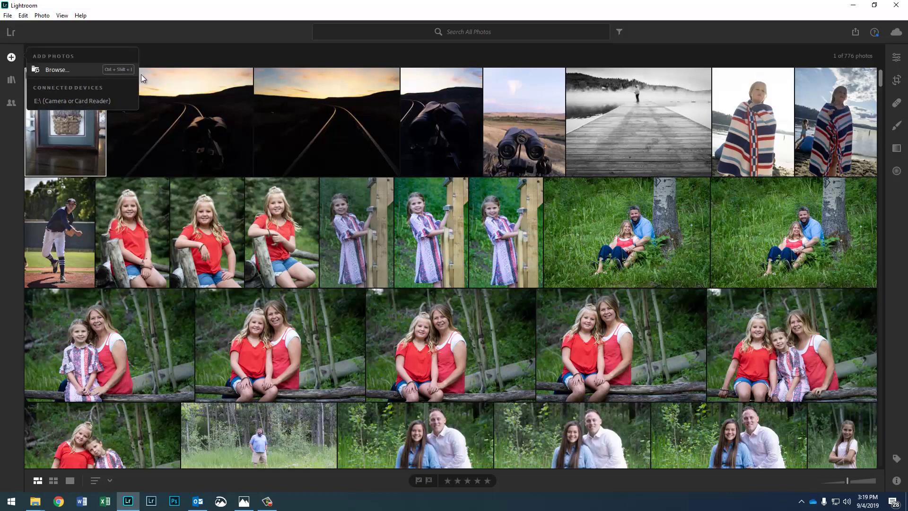
{"action": "left_click", "coordinate": [12, 57]}
{"action": "left_click", "coordinate": [120, 69]}
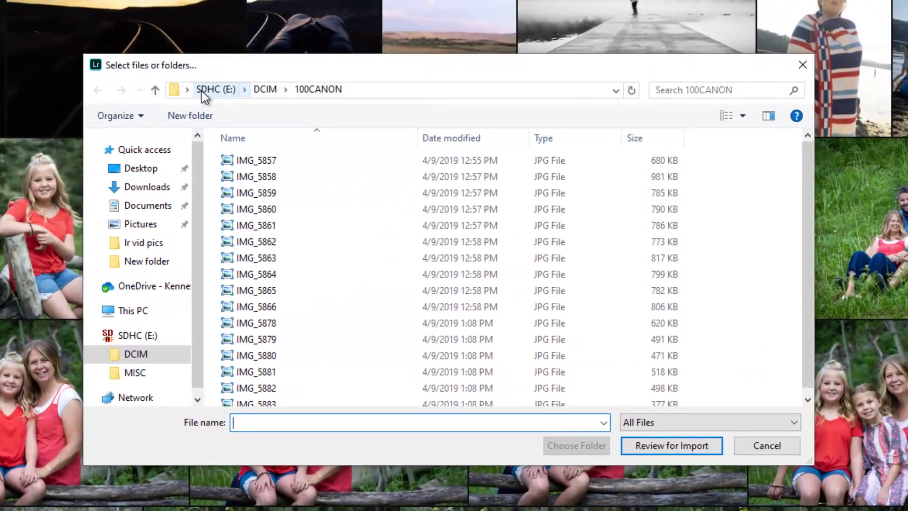
{"action": "left_click", "coordinate": [136, 310]}
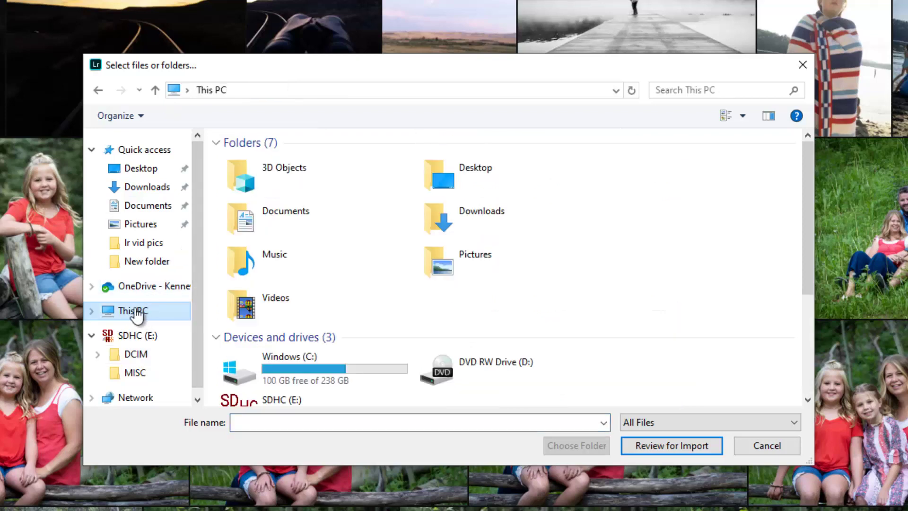
{"action": "scroll", "coordinate": [348, 325], "scroll_direction": "down", "scroll_amount": 2}
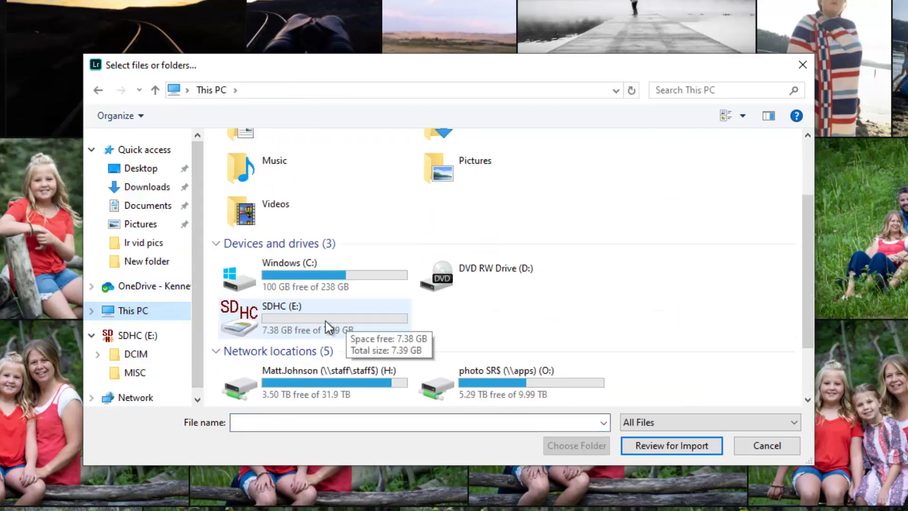
{"action": "double_click", "coordinate": [285, 321]}
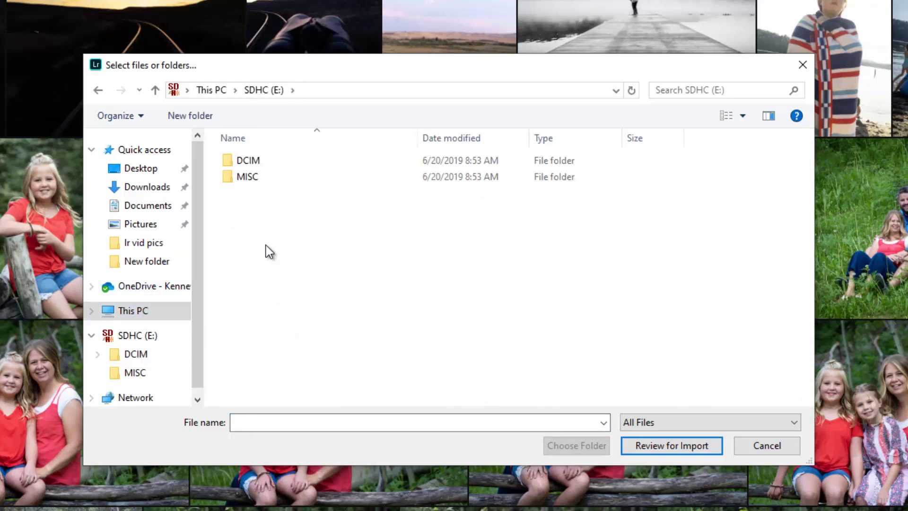
Select all photos in the card's DCIM > 100CANON folder and bring them up for import review.
{"action": "left_click", "coordinate": [237, 161]}
{"action": "double_click", "coordinate": [237, 160]}
{"action": "double_click", "coordinate": [252, 159]}
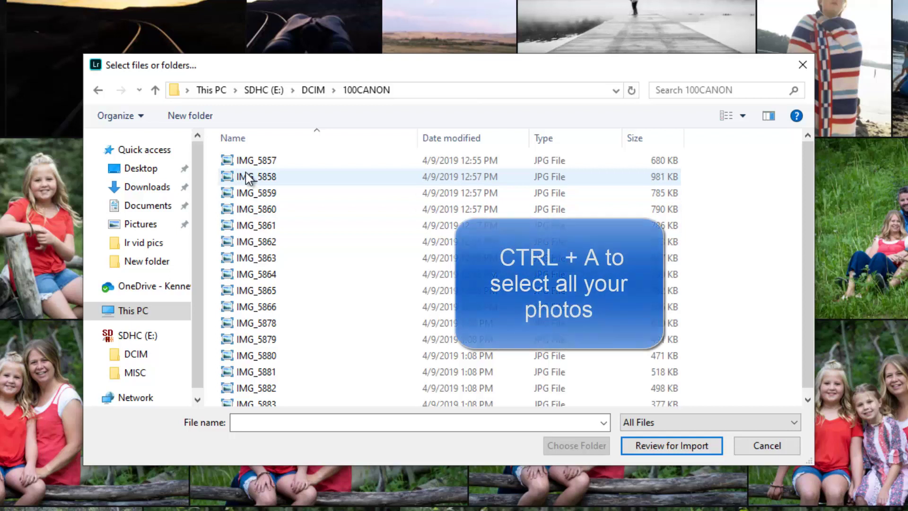
{"action": "key", "text": "ctrl+a"}
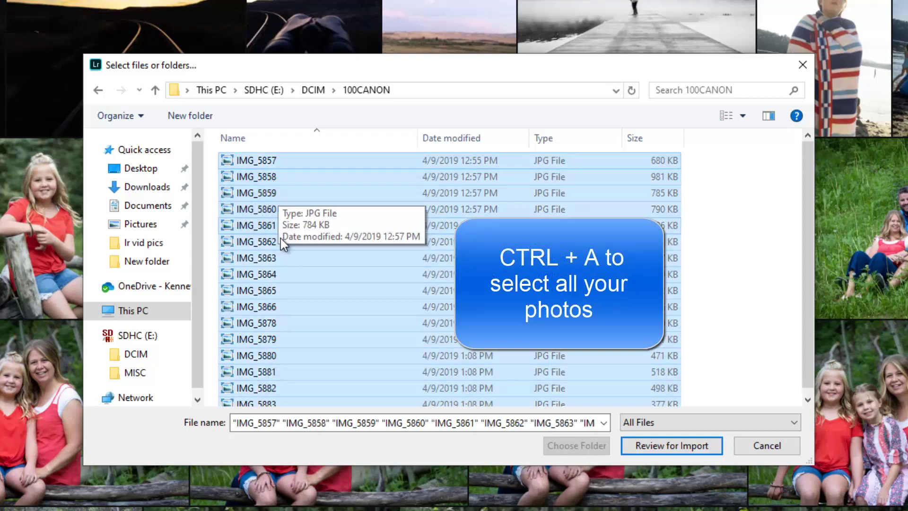
{"action": "left_click", "coordinate": [671, 444]}
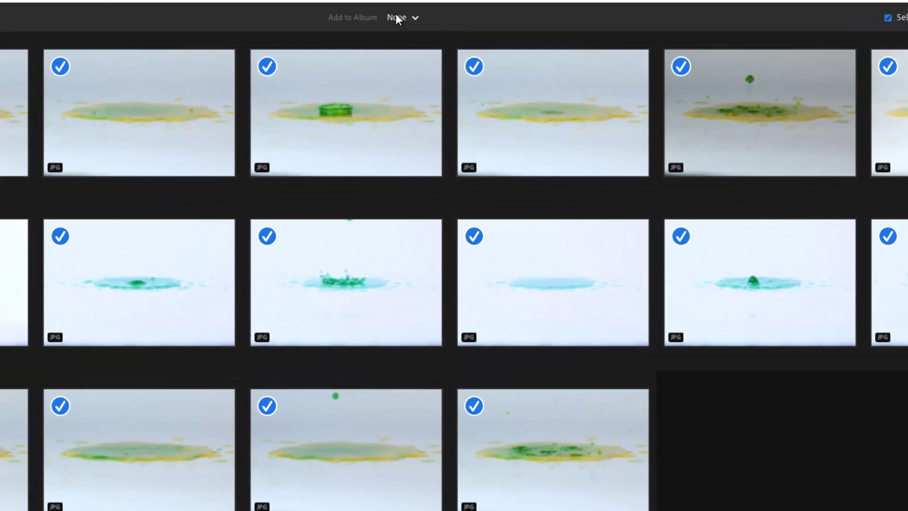
Create a new album named "Water Drops" as the destination for the imported photos.
{"action": "left_click", "coordinate": [396, 14]}
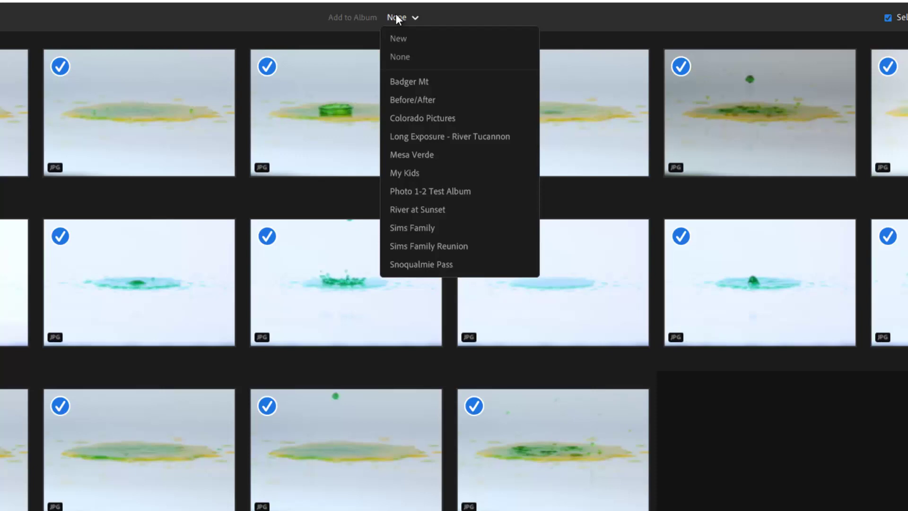
{"action": "left_click", "coordinate": [413, 291]}
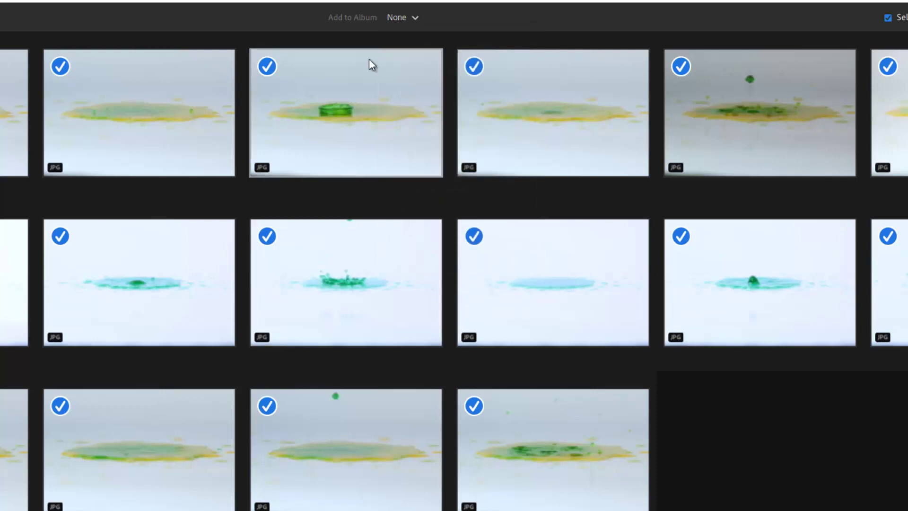
{"action": "left_click", "coordinate": [400, 18]}
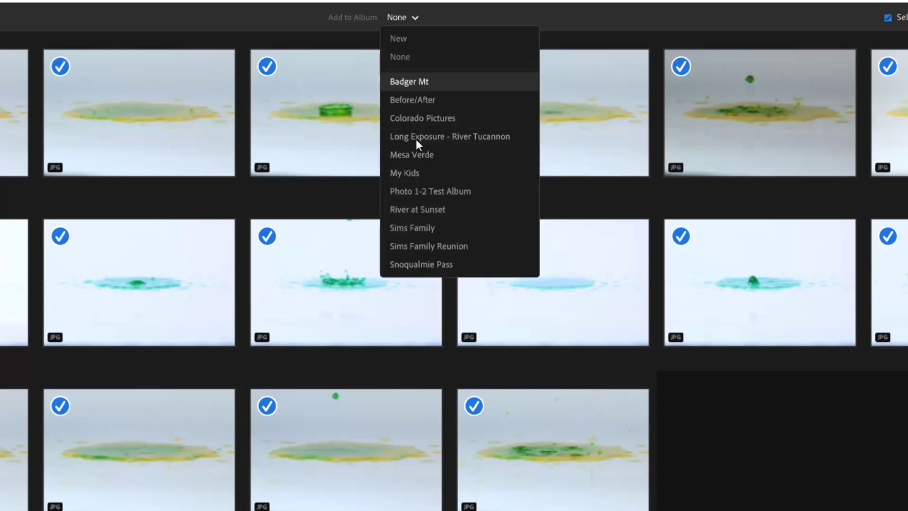
{"action": "left_click", "coordinate": [401, 40]}
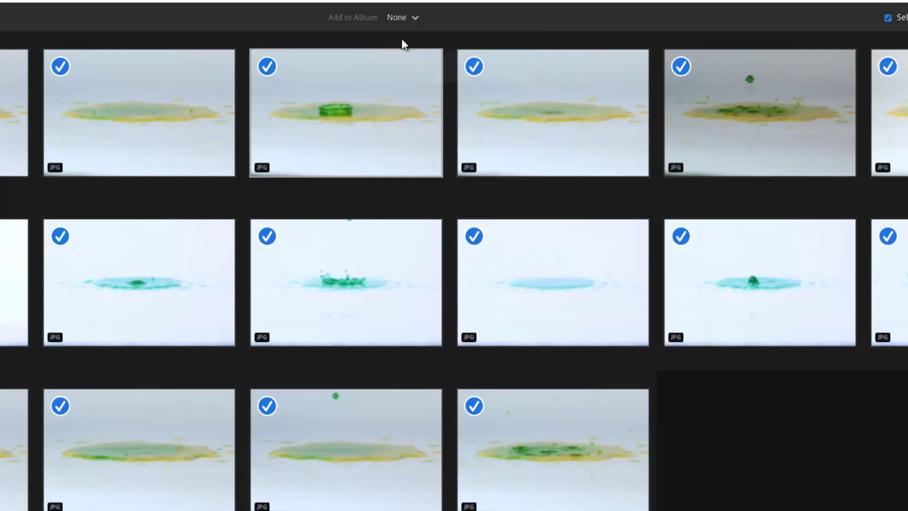
{"action": "type", "text": "wa"}
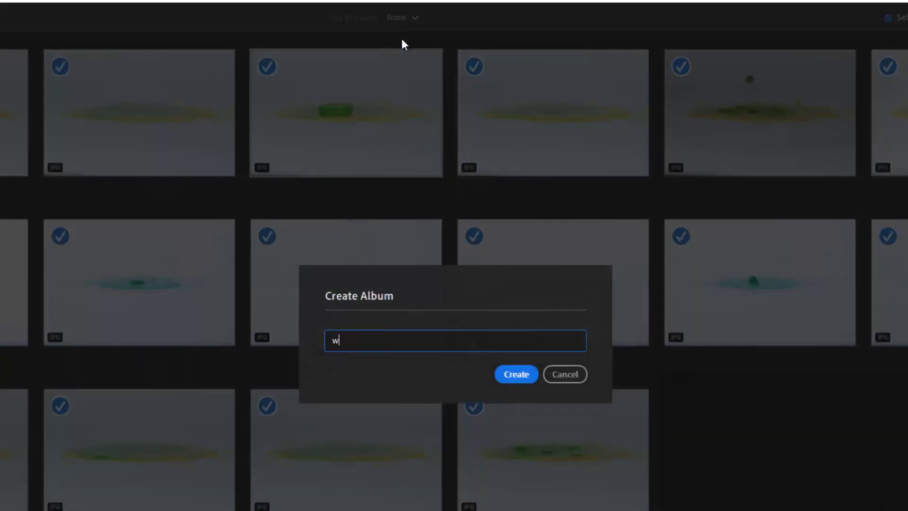
{"action": "key", "text": "BackSpace"}
{"action": "key", "text": "BackSpace"}
{"action": "type", "text": "Water Drops"}
{"action": "left_click", "coordinate": [517, 375]}
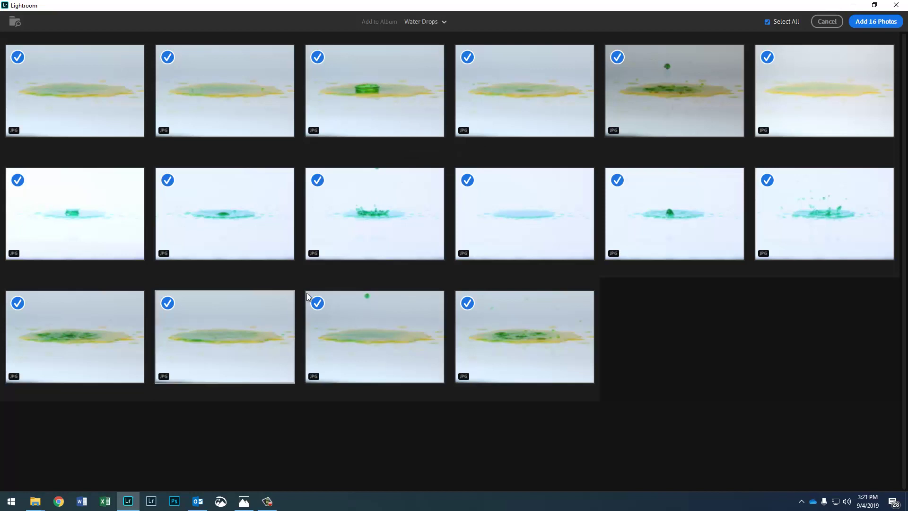
Select only the fifth photo of row one, the third, fifth and sixth of row two, and the fourth of row three.
{"action": "left_click", "coordinate": [767, 22]}
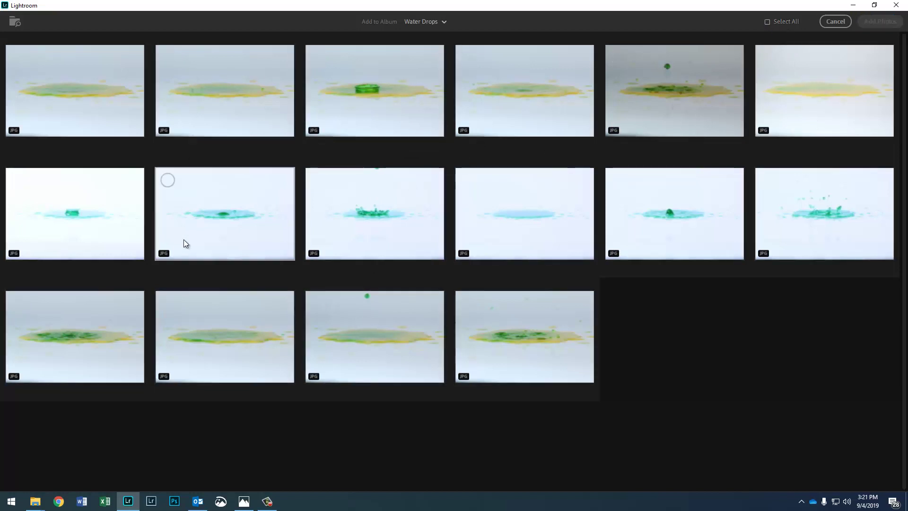
{"action": "left_click", "coordinate": [317, 179]}
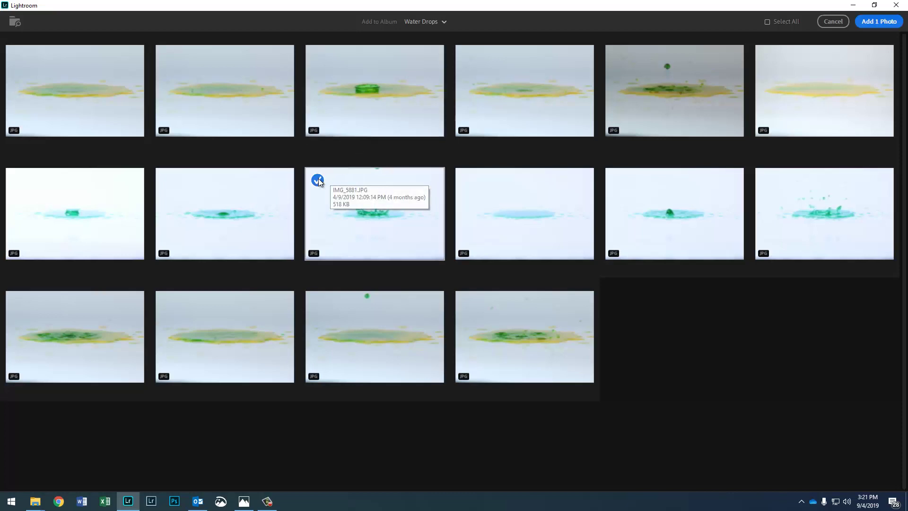
{"action": "left_click", "coordinate": [616, 58]}
{"action": "left_click", "coordinate": [618, 180]}
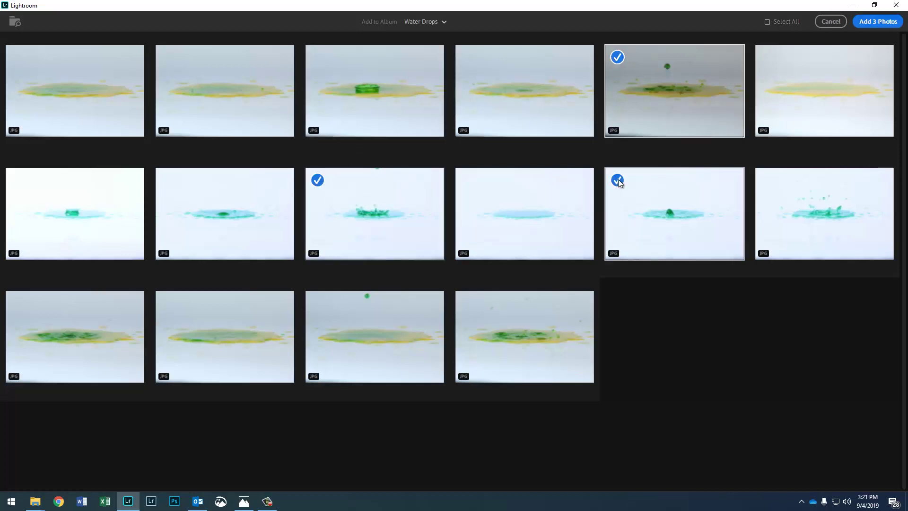
{"action": "left_click", "coordinate": [766, 181]}
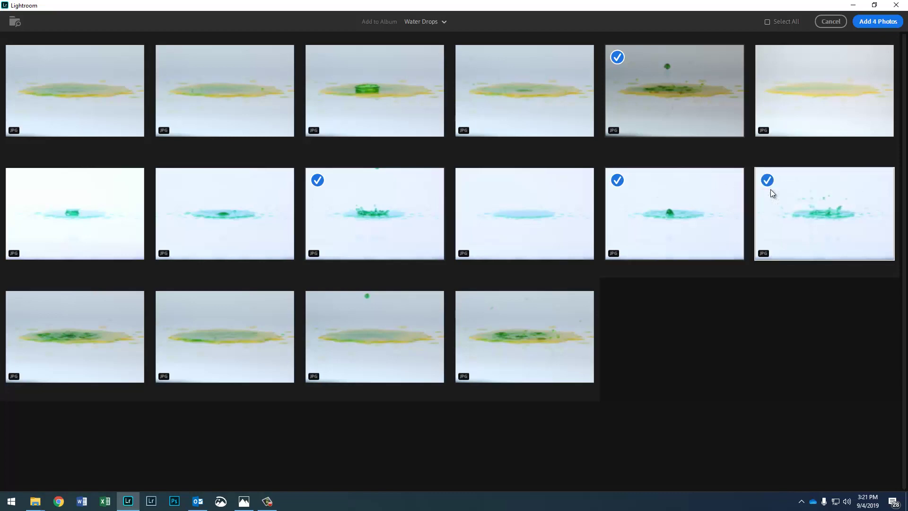
{"action": "left_click", "coordinate": [469, 303]}
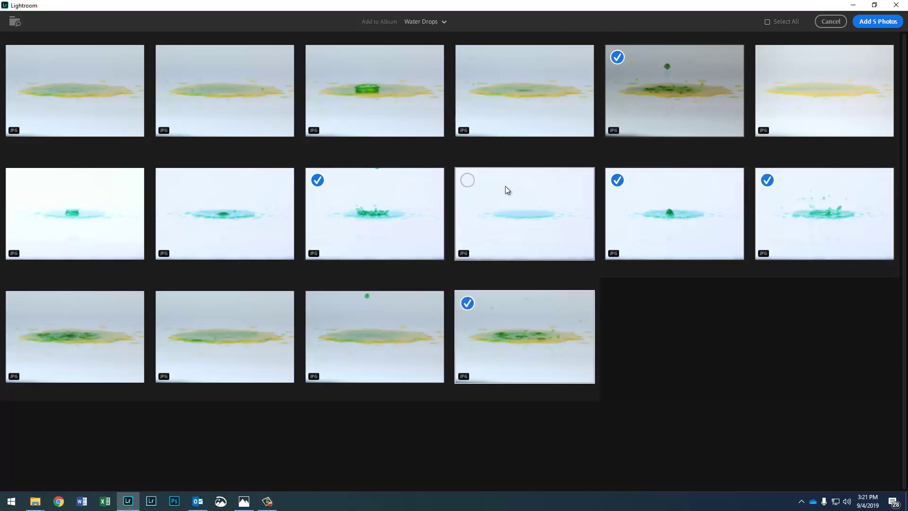
Reset the import selection and check only the six photos in the second row as one range.
{"action": "left_click", "coordinate": [791, 22]}
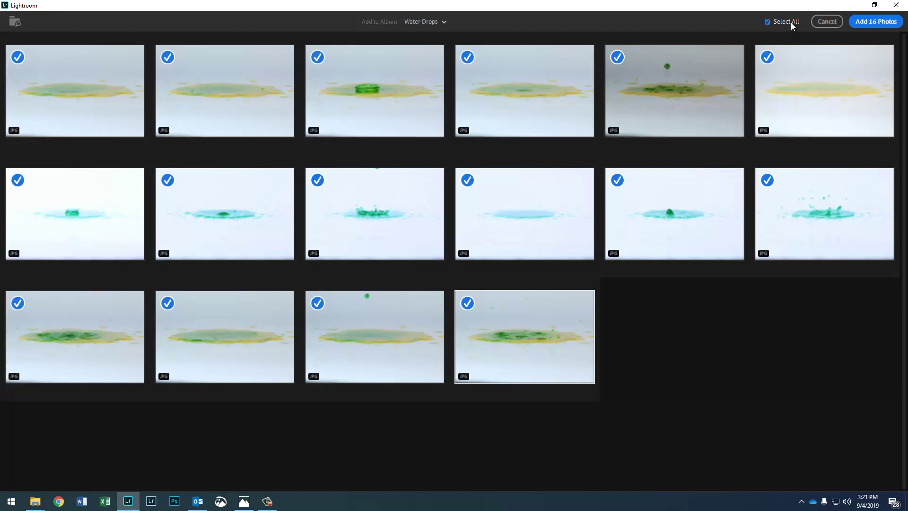
{"action": "left_click", "coordinate": [791, 22]}
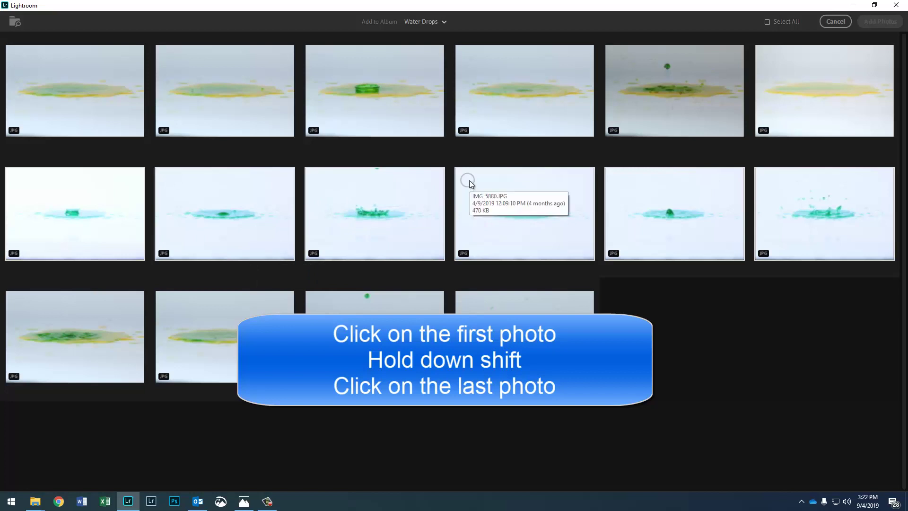
{"action": "left_click", "coordinate": [17, 179]}
{"action": "left_click", "coordinate": [870, 185], "text": "shift"}
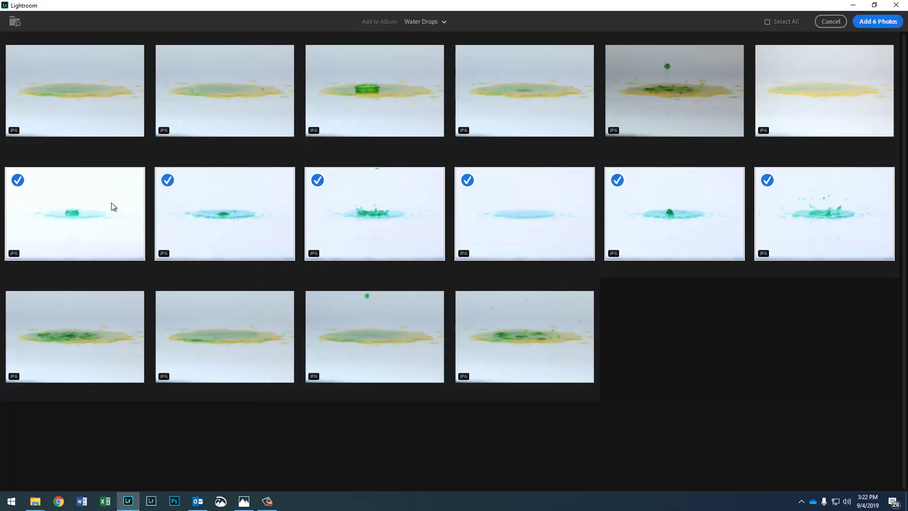
Try excluding the first five photos of the top row from a full import selection.
{"action": "left_click", "coordinate": [767, 21]}
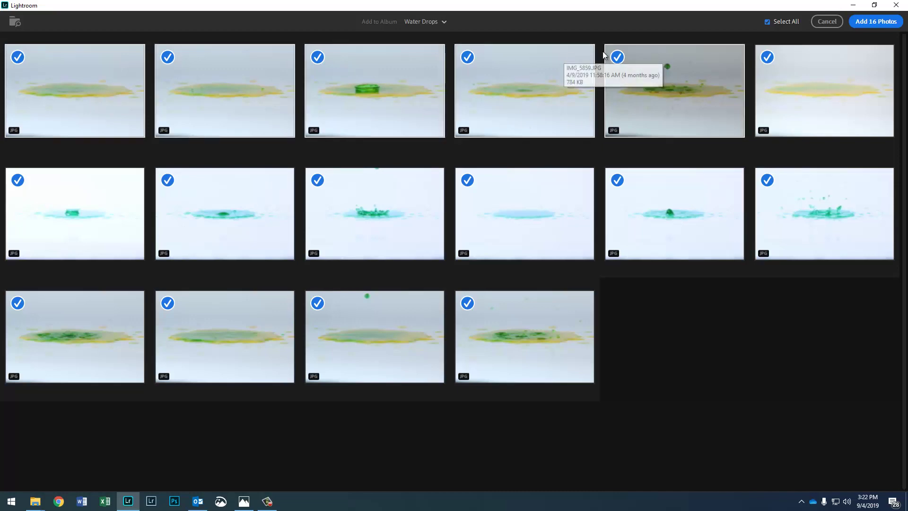
{"action": "left_click", "coordinate": [618, 57], "text": "shift"}
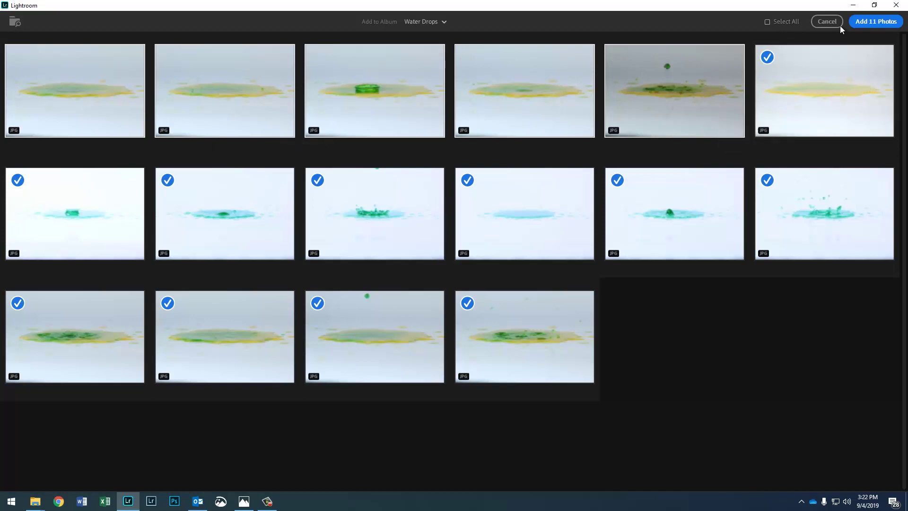
{"action": "left_click", "coordinate": [787, 21]}
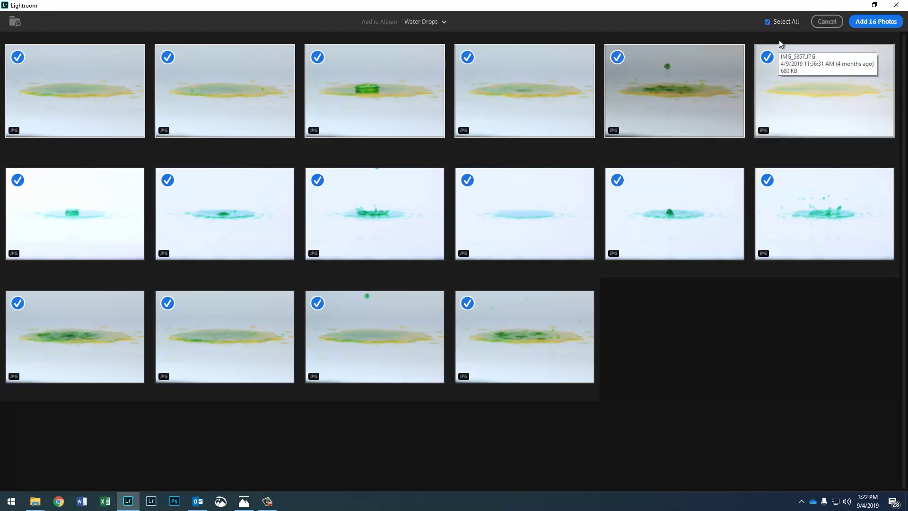
Import only the third and fifth photos of row one, third and sixth of row two, and first and fourth of row three into Water Drops.
{"action": "left_click", "coordinate": [793, 21]}
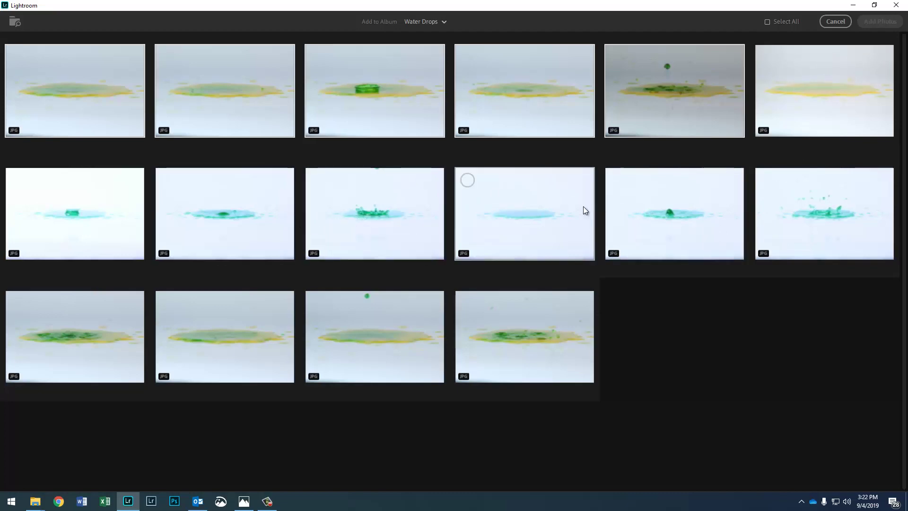
{"action": "left_click", "coordinate": [319, 183]}
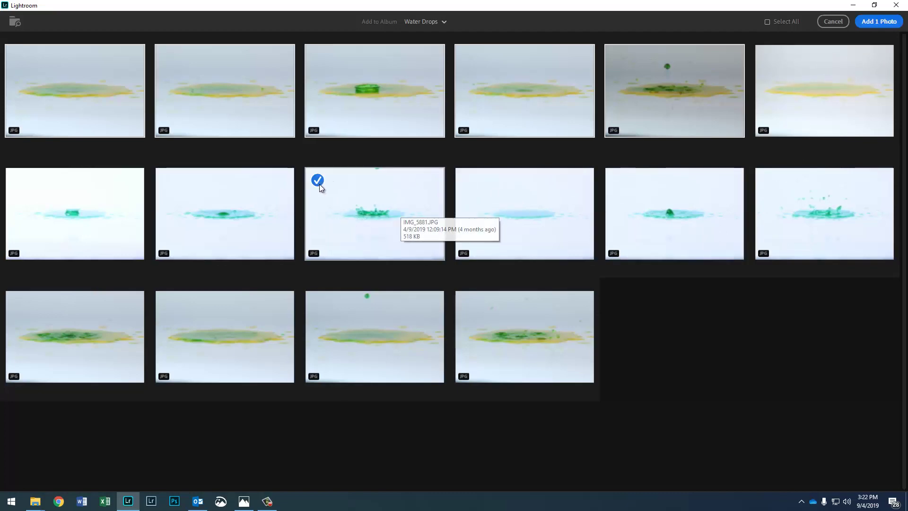
{"action": "left_click", "coordinate": [618, 57]}
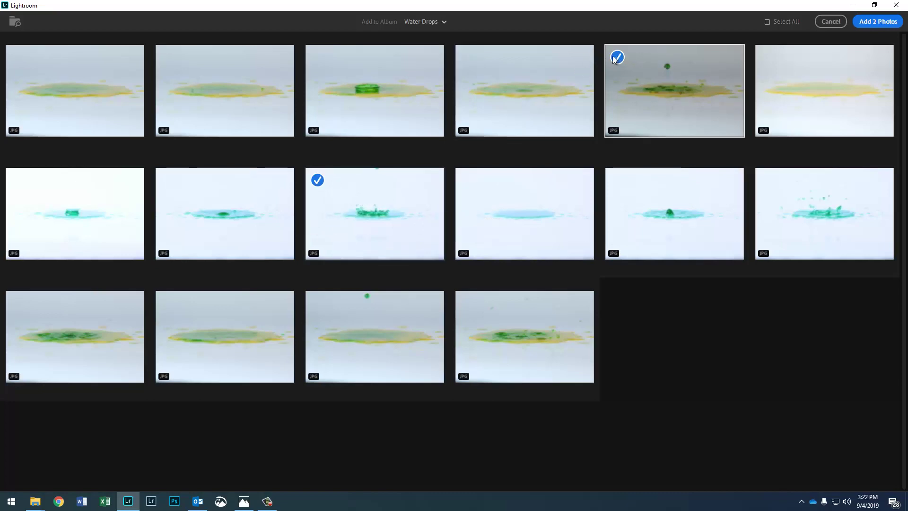
{"action": "left_click", "coordinate": [318, 58]}
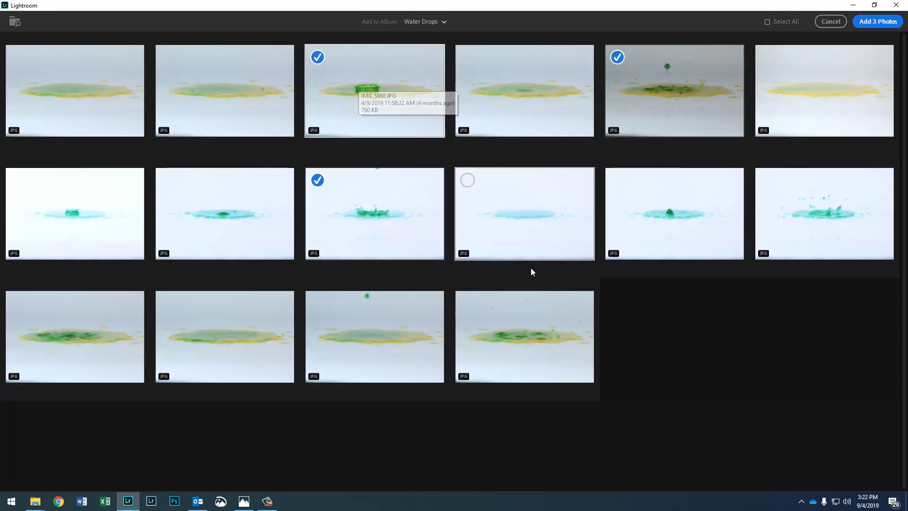
{"action": "left_click", "coordinate": [767, 180]}
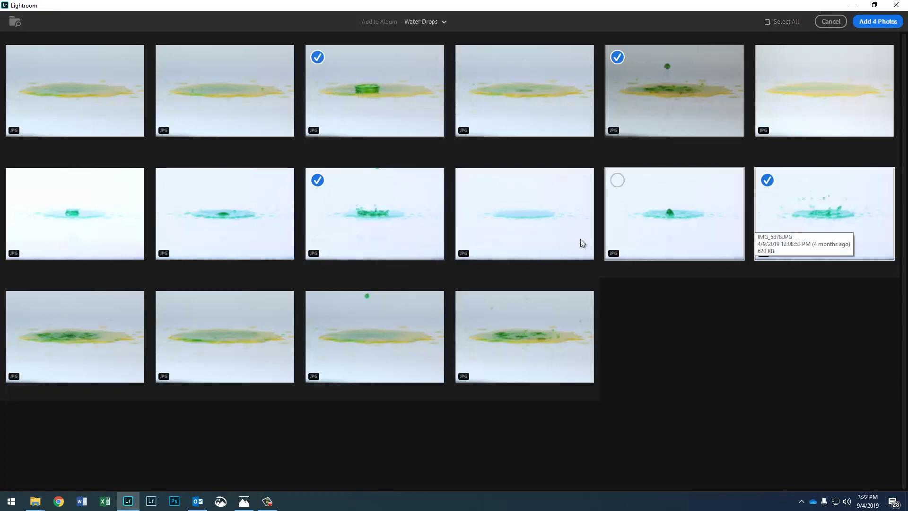
{"action": "left_click", "coordinate": [20, 304]}
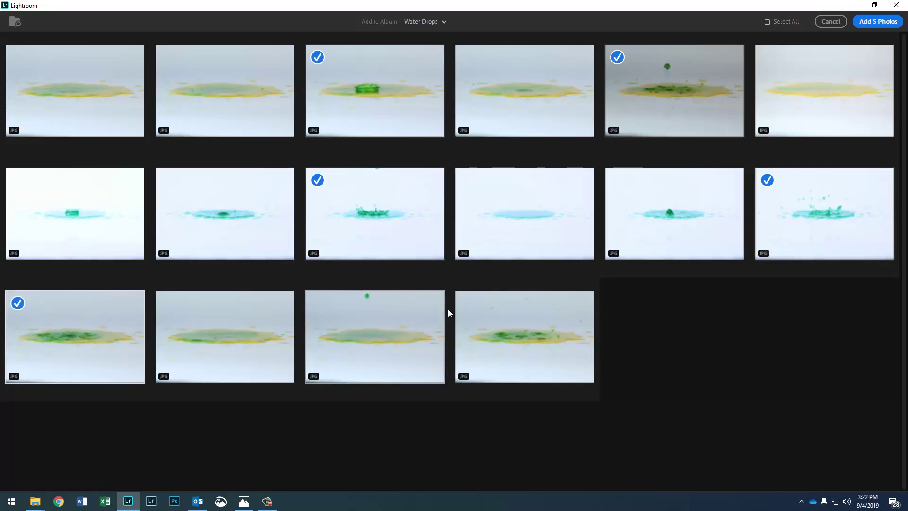
{"action": "left_click", "coordinate": [468, 303]}
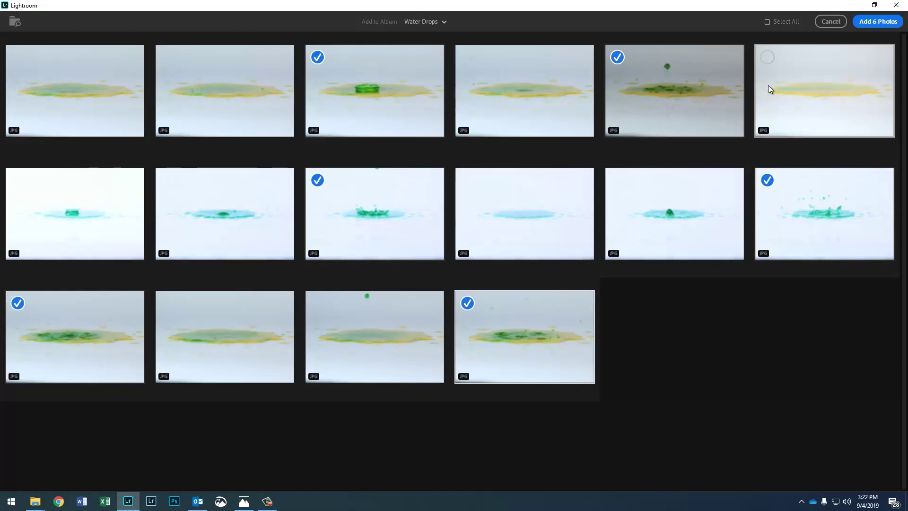
{"action": "left_click", "coordinate": [875, 21]}
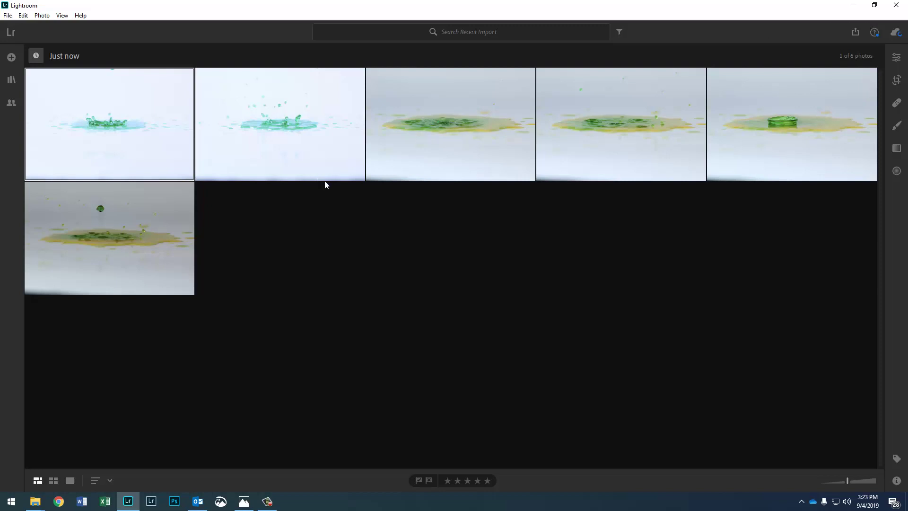
Show the list of albums and open the Water Drops album.
{"action": "left_click", "coordinate": [8, 83]}
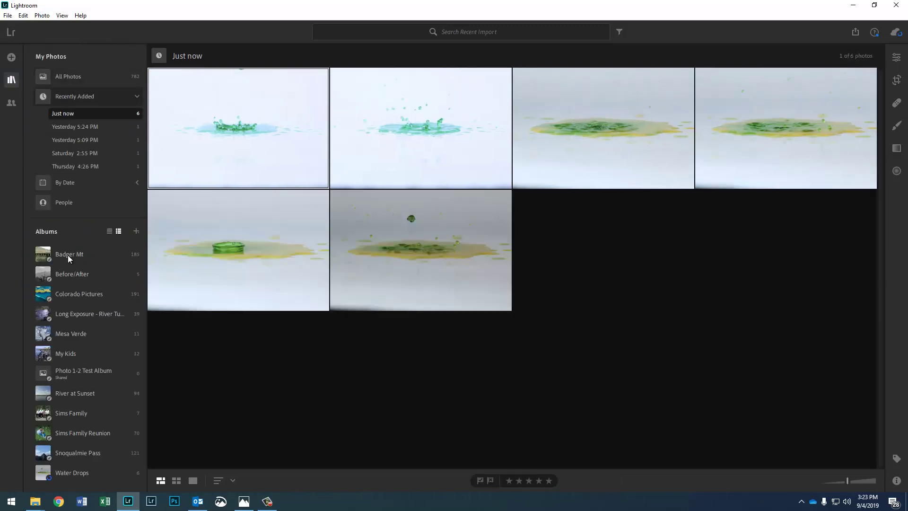
{"action": "left_click", "coordinate": [78, 474]}
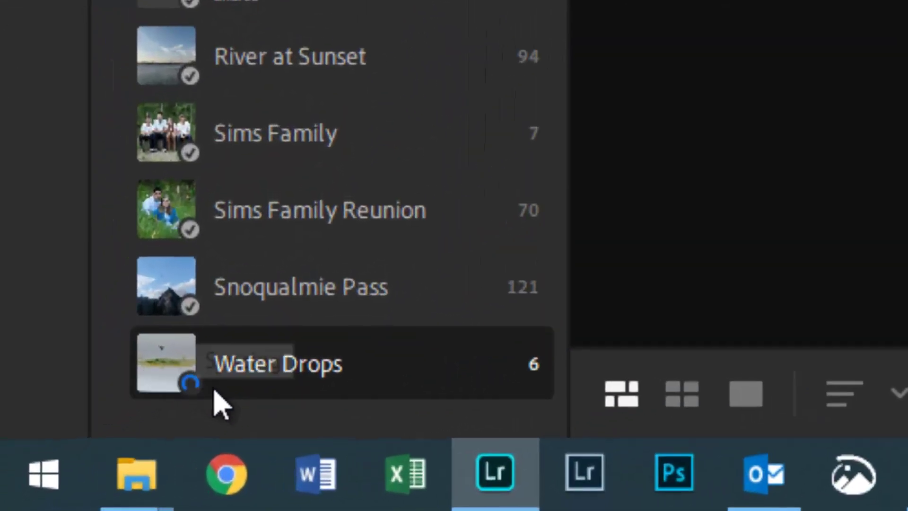